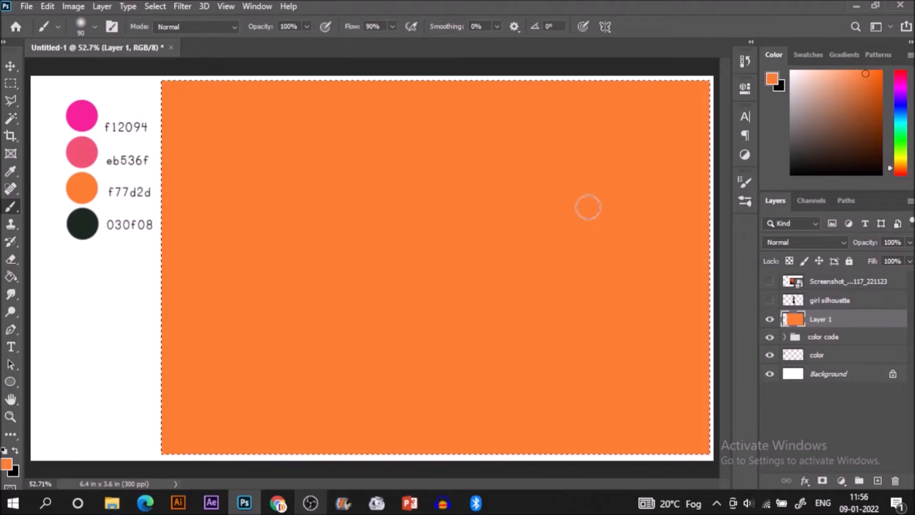
# Step: Sample the eb536f pink swatch and paint a soft horizontal band across the middle of the orange area with a 300 px brush
pyautogui.press('i')
pyautogui.click(94, 143)
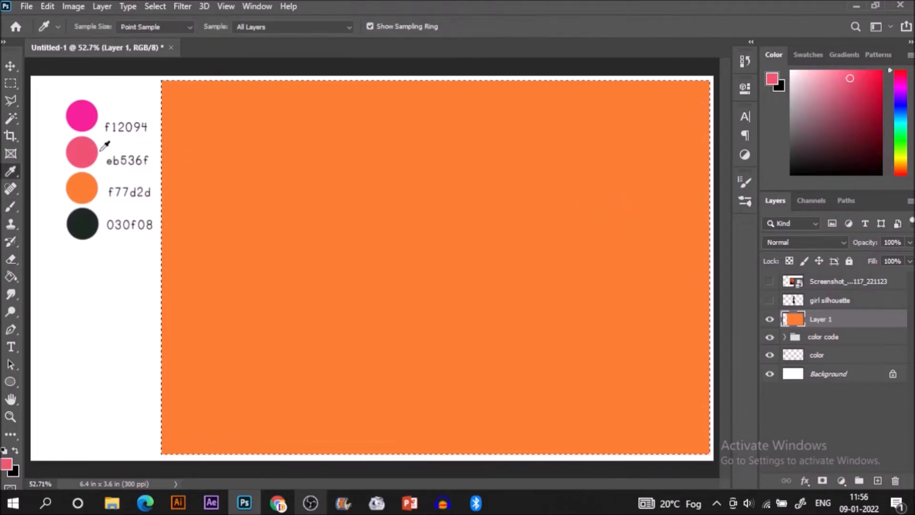
pyautogui.press('b')
pyautogui.press(']')
pyautogui.press(']')
pyautogui.press('[')
pyautogui.moveTo(152, 256)
pyautogui.mouseDown()
pyautogui.moveTo(523, 243)
pyautogui.moveTo(664, 266)
pyautogui.moveTo(122, 296)
pyautogui.moveTo(542, 288)
pyautogui.moveTo(710, 317)
pyautogui.mouseUp()
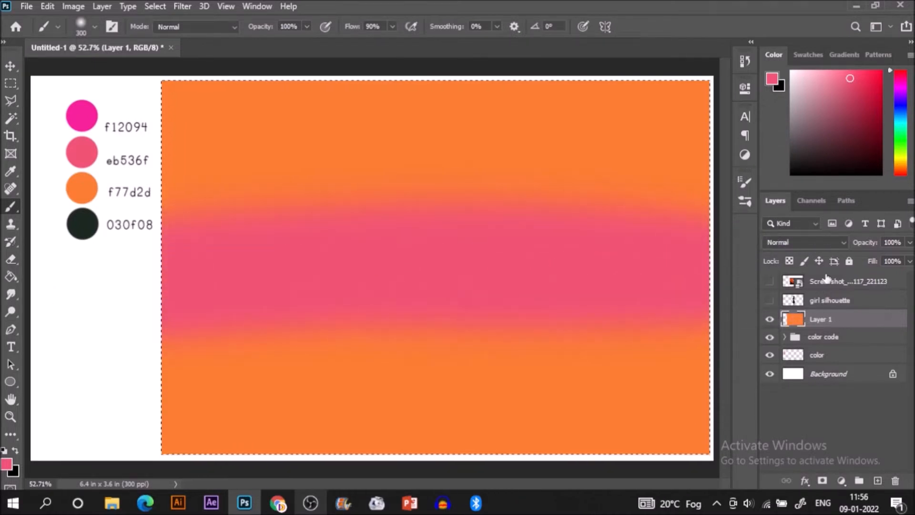
# Step: Sample the f12094 swatch and paint the upper part of the selected area above the pink band
pyautogui.press('i')
pyautogui.click(95, 122)
pyautogui.press('b')
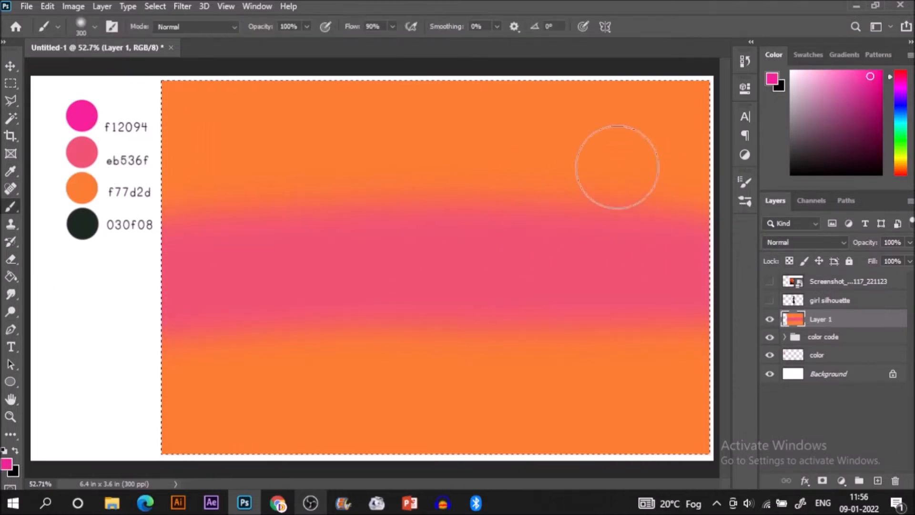
pyautogui.moveTo(147, 102)
pyautogui.mouseDown()
pyautogui.moveTo(756, 92)
pyautogui.moveTo(167, 157)
pyautogui.moveTo(777, 198)
pyautogui.mouseUp()
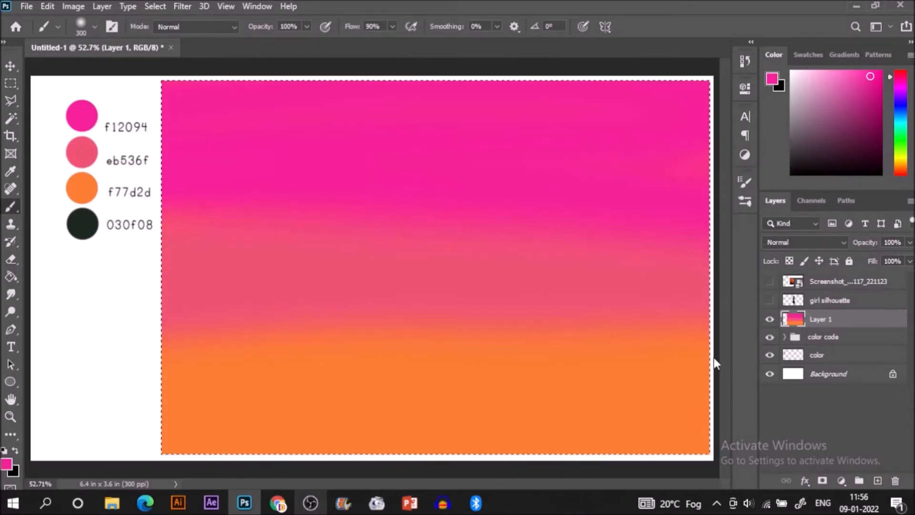
# Step: Sample the blended coral tone where the pink band meets the orange and brush it across that boundary to soften the transition
pyautogui.press('i')
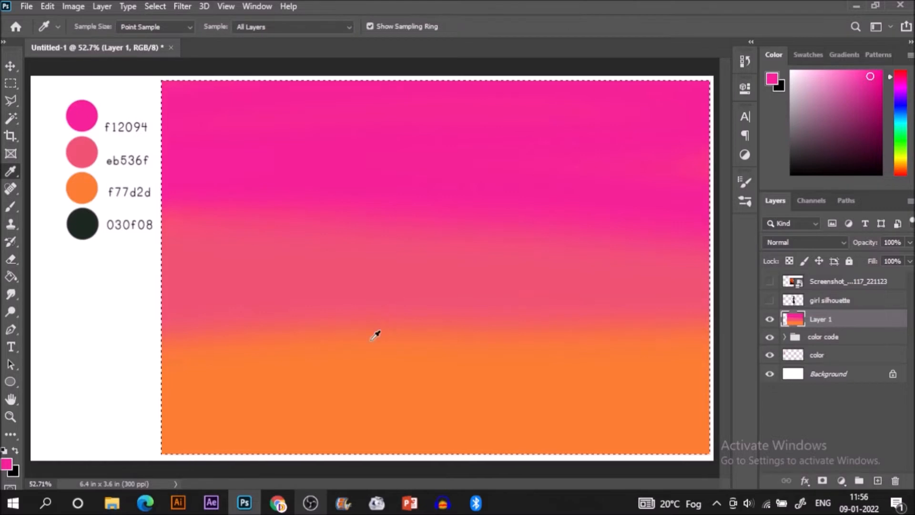
pyautogui.click(352, 320)
pyautogui.moveTo(353, 320); pyautogui.dragTo(356, 321)
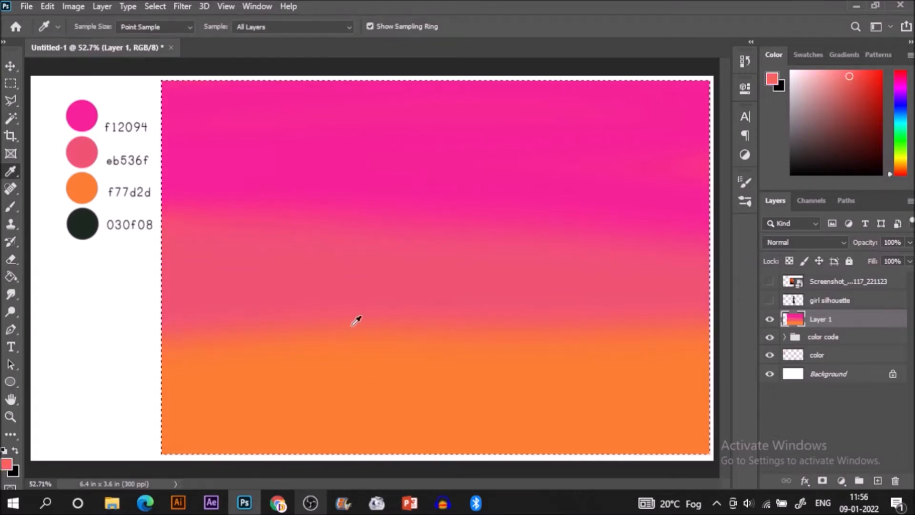
pyautogui.press('b')
pyautogui.moveTo(150, 327)
pyautogui.mouseDown()
pyautogui.moveTo(159, 346)
pyautogui.moveTo(333, 331)
pyautogui.moveTo(527, 337)
pyautogui.mouseUp()
pyautogui.moveTo(739, 339)
pyautogui.mouseDown()
pyautogui.moveTo(782, 339)
pyautogui.moveTo(535, 327)
pyautogui.moveTo(272, 336)
pyautogui.moveTo(82, 369)
pyautogui.mouseUp()
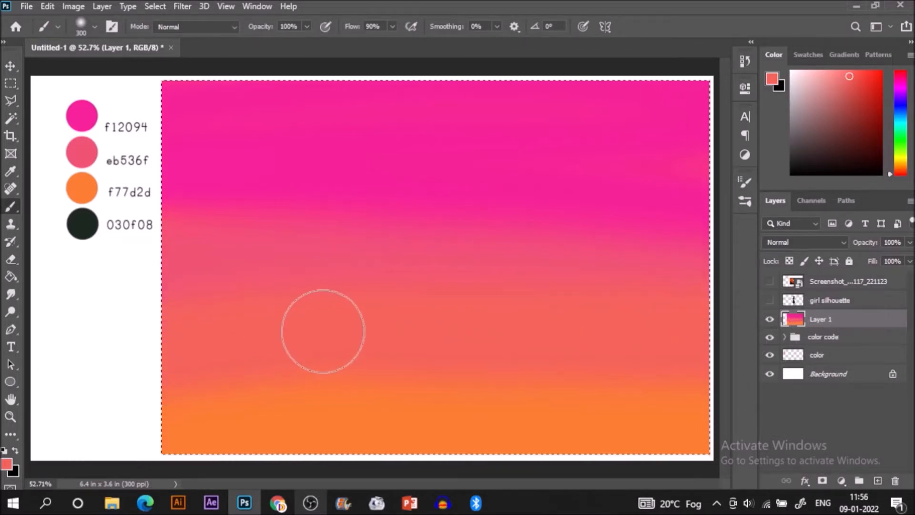
# Step: Sample the orange-coral tone at the lower boundary and brush it over the orange area down to the bottom edge
pyautogui.press('i')
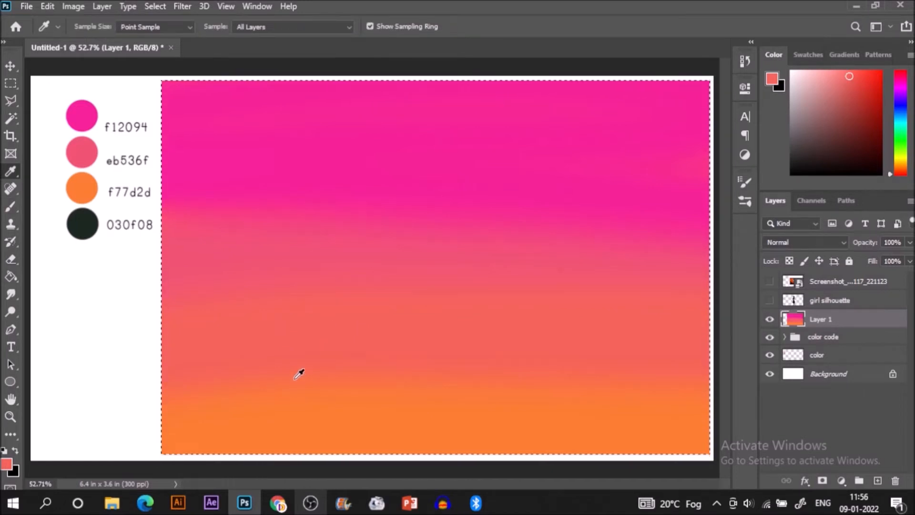
pyautogui.click(298, 377)
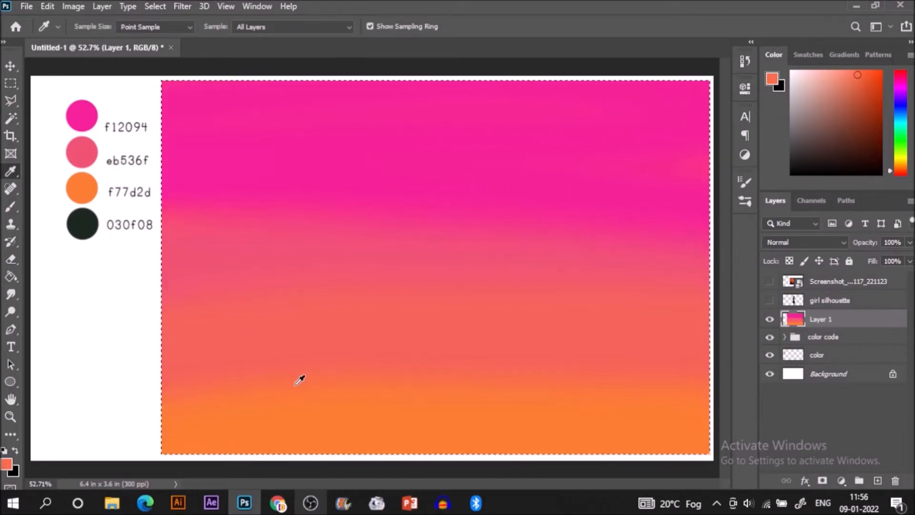
pyautogui.press('b')
pyautogui.moveTo(153, 388)
pyautogui.mouseDown()
pyautogui.moveTo(460, 381)
pyautogui.moveTo(773, 390)
pyautogui.moveTo(783, 404)
pyautogui.moveTo(752, 394)
pyautogui.moveTo(73, 450)
pyautogui.mouseUp()
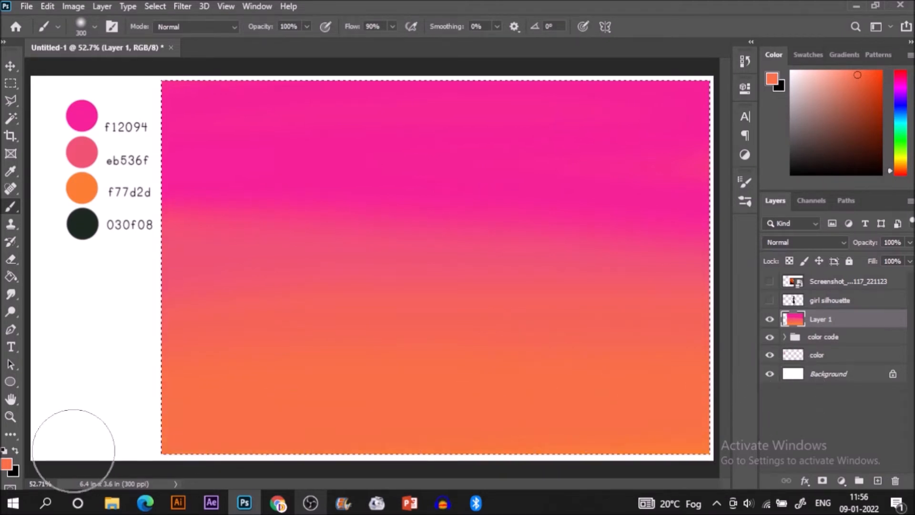
# Step: Sample the f77d2d orange swatch and repaint a strip along the bottom of the selected area
pyautogui.press('i')
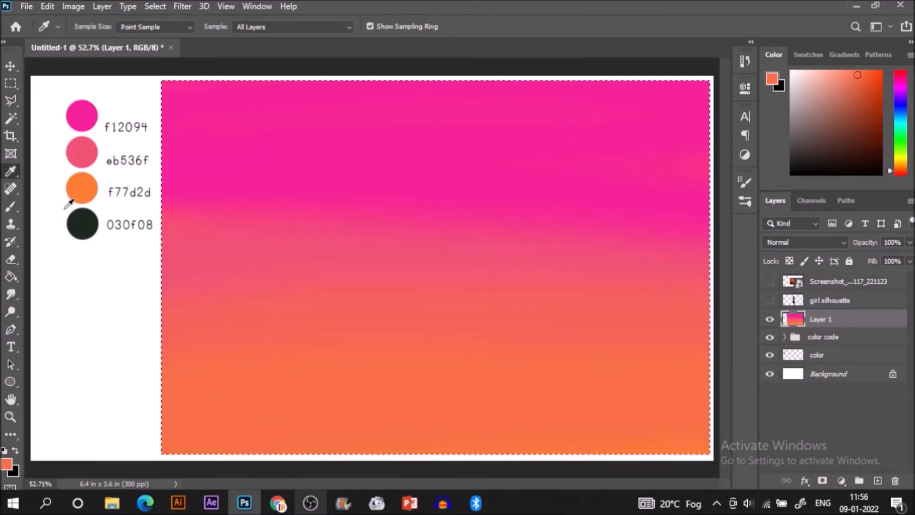
pyautogui.click(82, 192)
pyautogui.press('b')
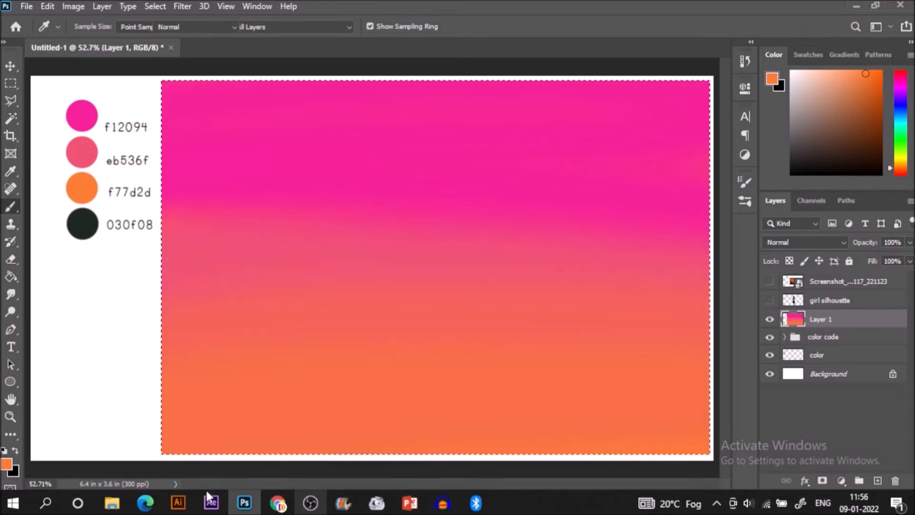
pyautogui.moveTo(162, 448)
pyautogui.mouseDown()
pyautogui.moveTo(178, 438)
pyautogui.moveTo(791, 444)
pyautogui.mouseUp()
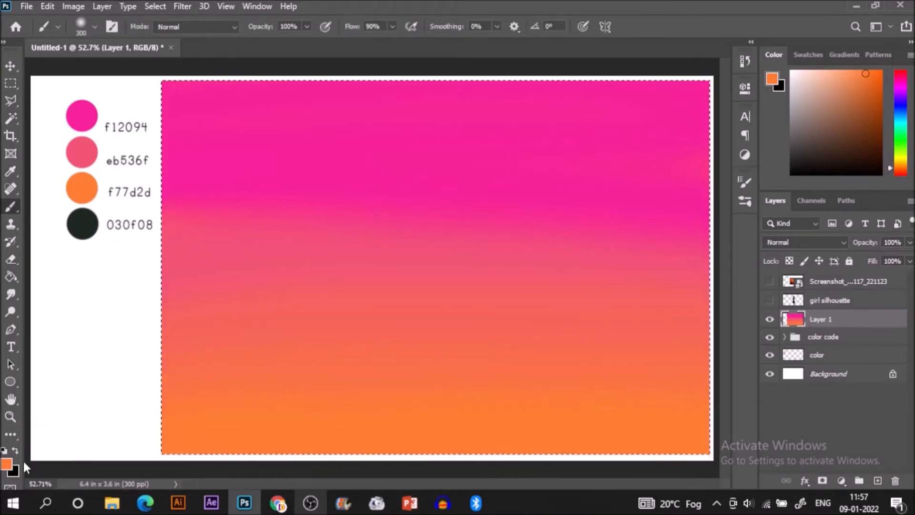
# Step: Sample the magenta at the top of the sky, darken it slightly, and paint a strip along the top edge
pyautogui.press('i')
pyautogui.click(262, 86)
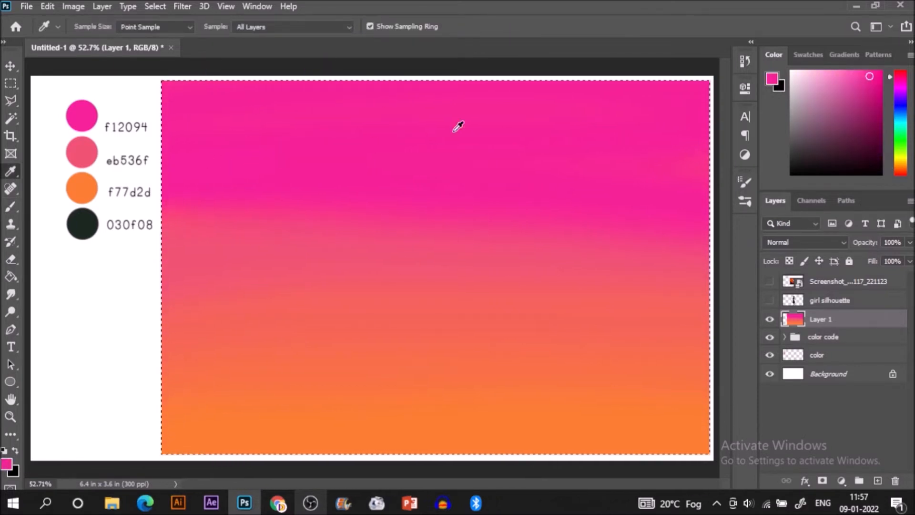
pyautogui.click(872, 84)
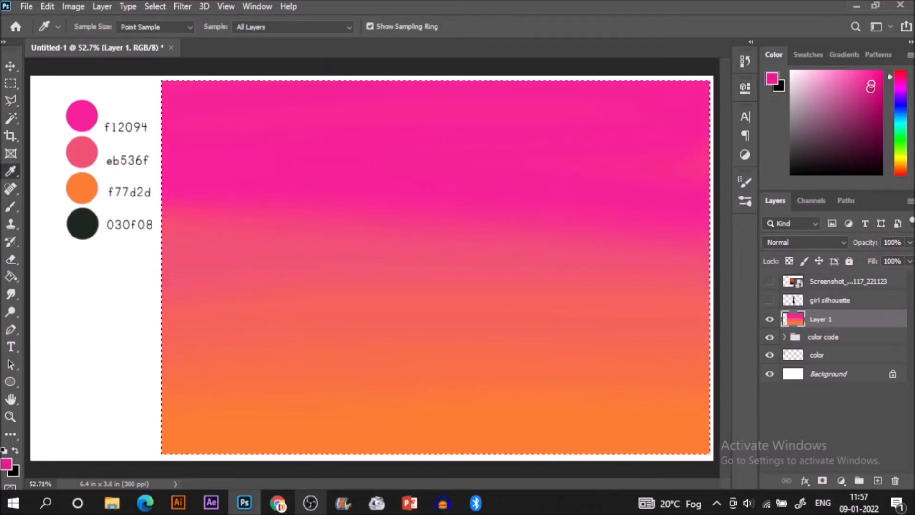
pyautogui.press('b')
pyautogui.moveTo(107, 78); pyautogui.dragTo(715, 80)
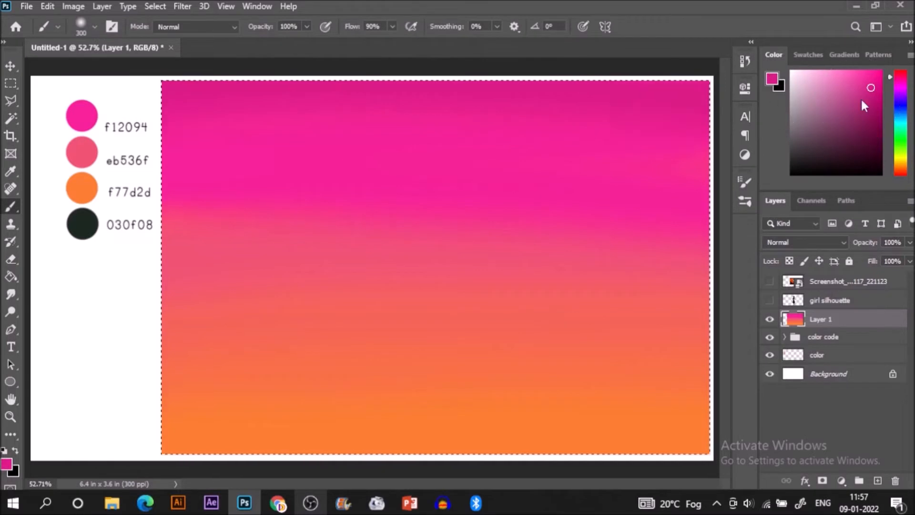
# Step: Sample the darkened magenta near the upper edge and extend it with a broad stroke just below the top strip
pyautogui.press('i')
pyautogui.click(640, 109)
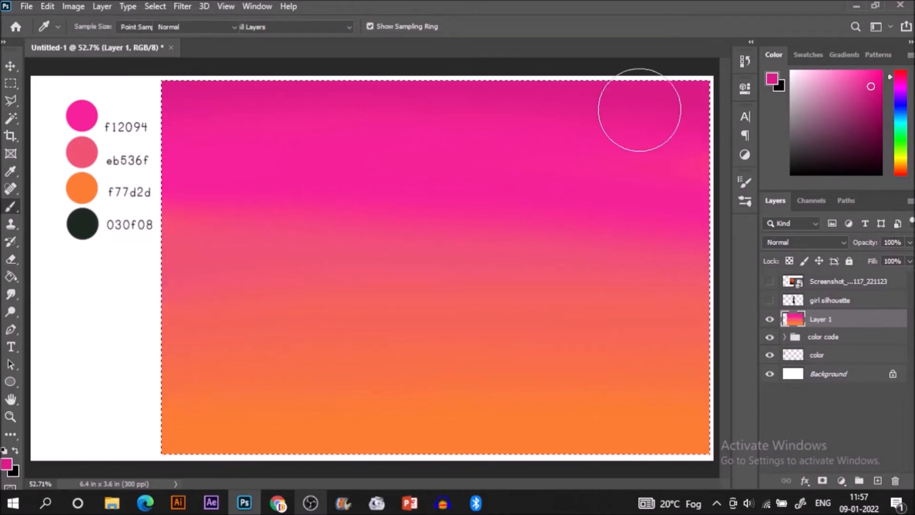
pyautogui.press('b')
pyautogui.moveTo(717, 114)
pyautogui.mouseDown()
pyautogui.moveTo(194, 135)
pyautogui.moveTo(244, 109)
pyautogui.mouseUp()
# Step: Blend the top of the sky with a sampled mid magenta and a slightly darker shade, finishing with the selection cleared
pyautogui.press('i')
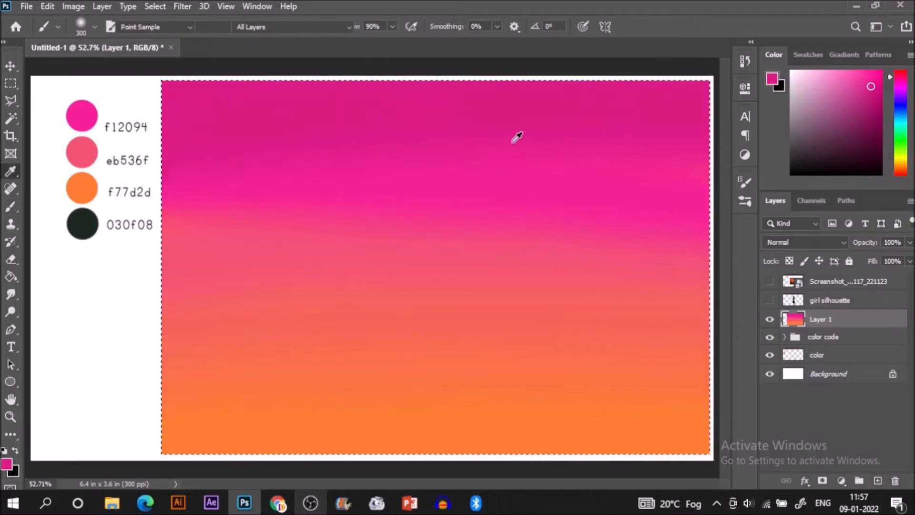
pyautogui.click(515, 163)
pyautogui.moveTo(445, 176)
pyautogui.mouseDown()
pyautogui.moveTo(346, 147)
pyautogui.moveTo(914, 202)
pyautogui.mouseUp()
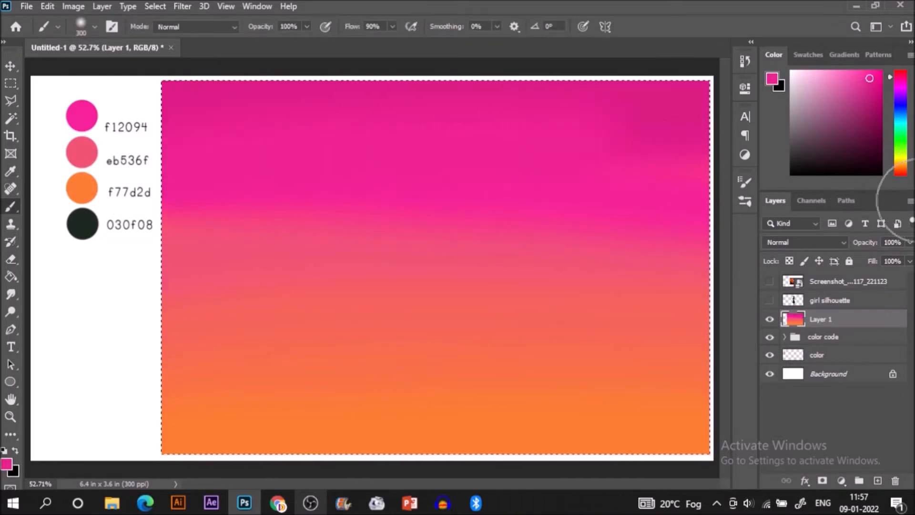
pyautogui.click(871, 83)
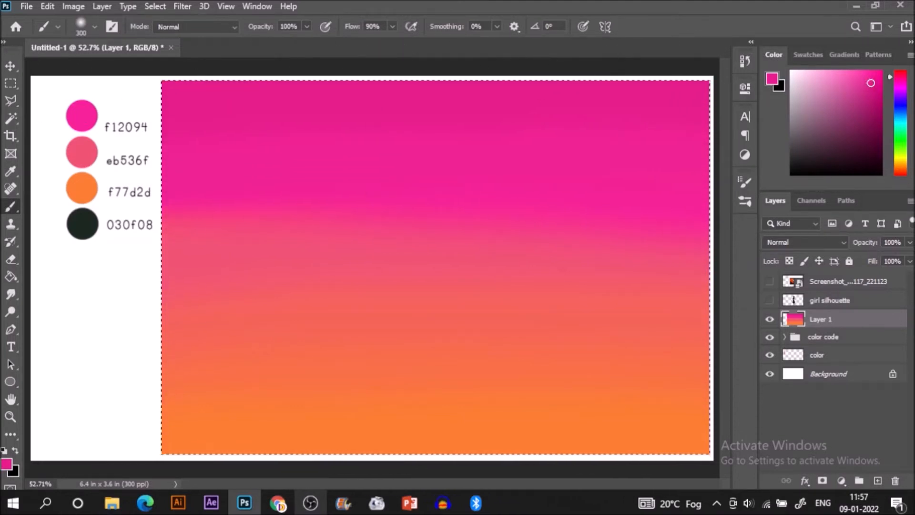
pyautogui.hotkey('ctrl', 'd')
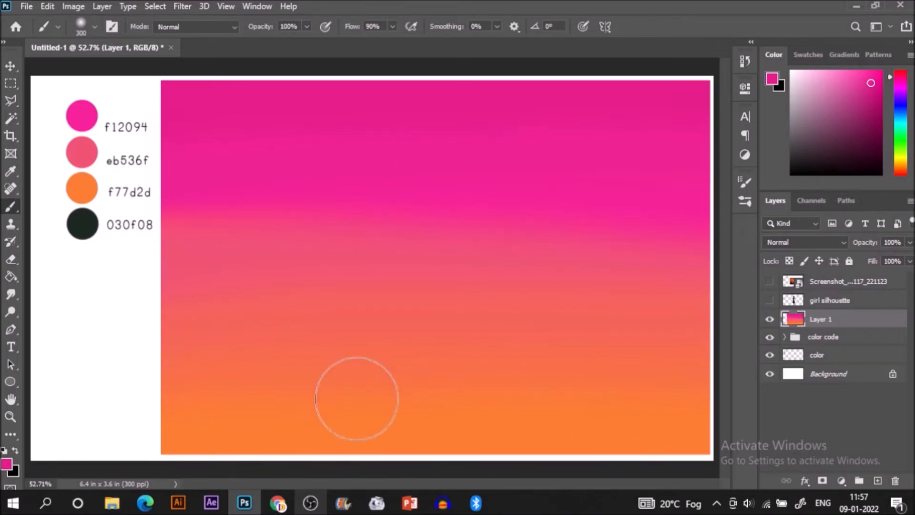
# Step: Show the girl silhouette layer and scale the figure to 74.70%, placing it near the bottom centre of the gradient
pyautogui.click(770, 301)
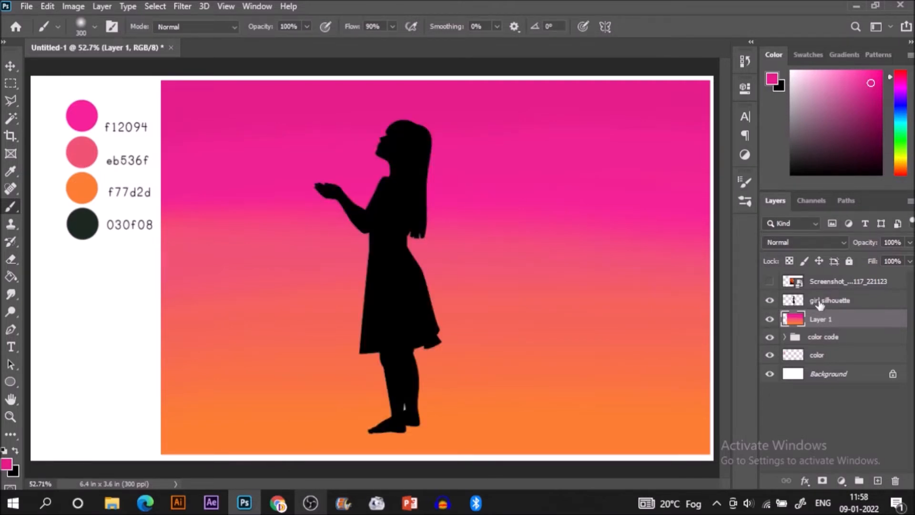
pyautogui.click(819, 302)
pyautogui.press('v')
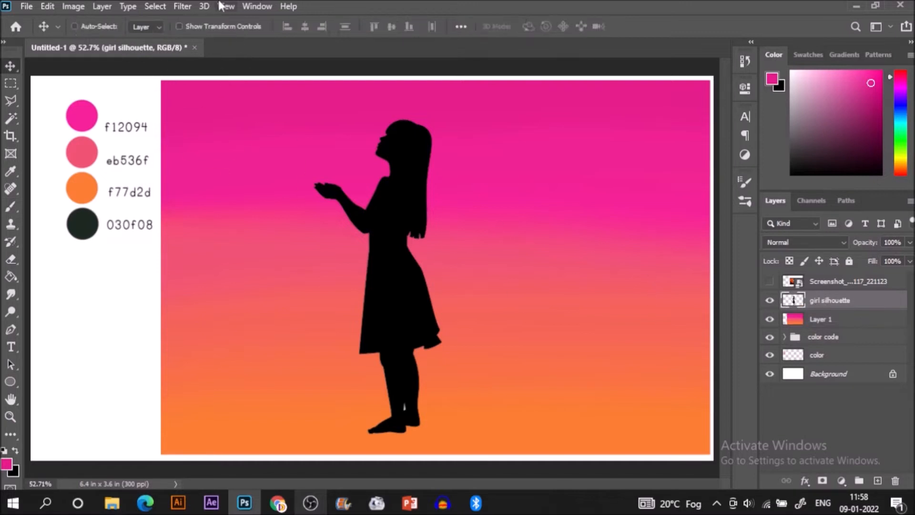
pyautogui.click(223, 26)
pyautogui.moveTo(314, 117); pyautogui.dragTo(347, 197)
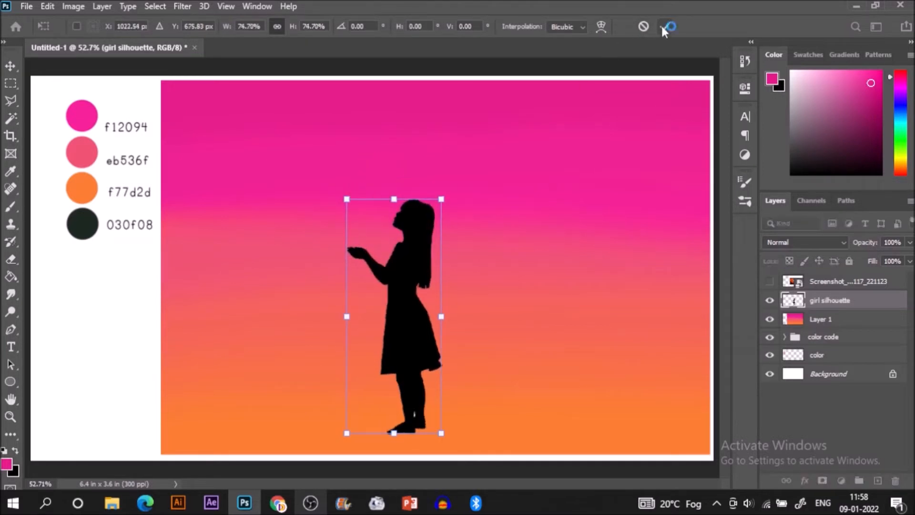
pyautogui.press('Return')
pyautogui.moveTo(419, 321); pyautogui.dragTo(444, 334)
pyautogui.click(179, 26)
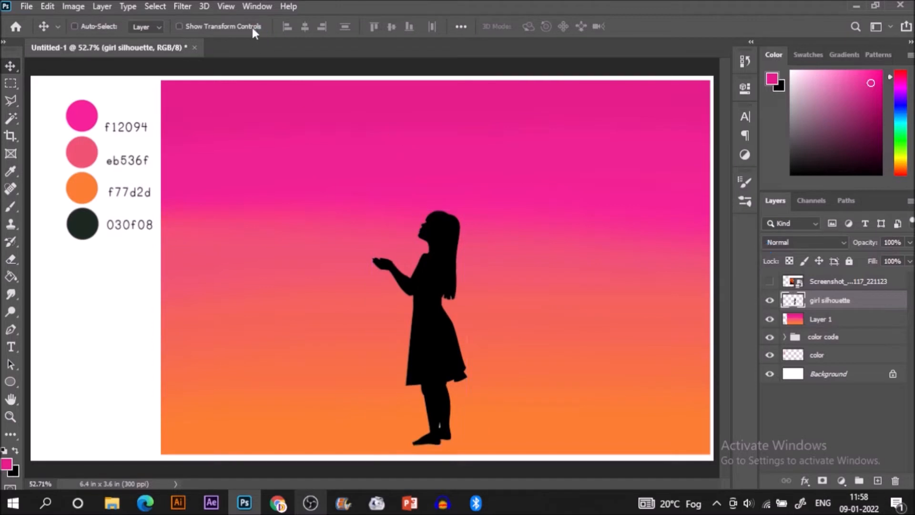
# Step: Add a new layer directly above the girl silhouette layer and sample the silhouette's black as the foreground colour
pyautogui.click(877, 479)
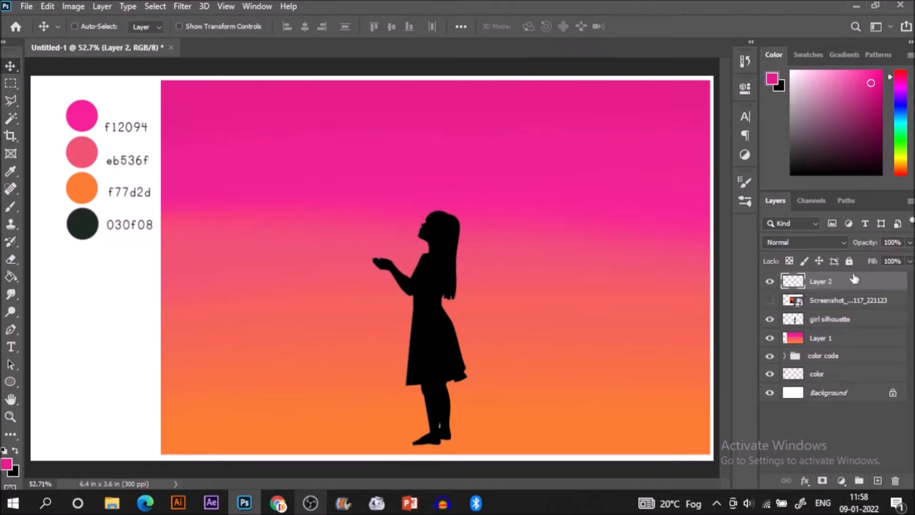
pyautogui.moveTo(830, 307); pyautogui.dragTo(829, 311)
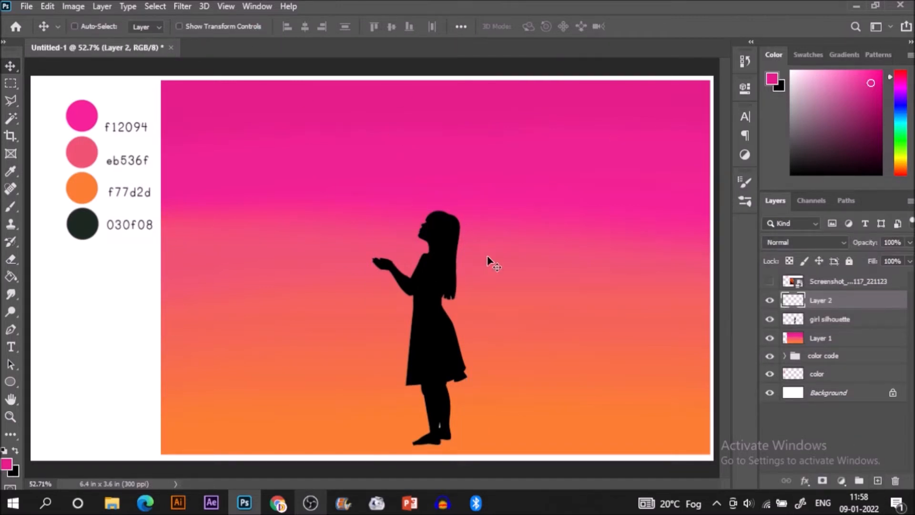
pyautogui.press('i')
pyautogui.click(431, 268)
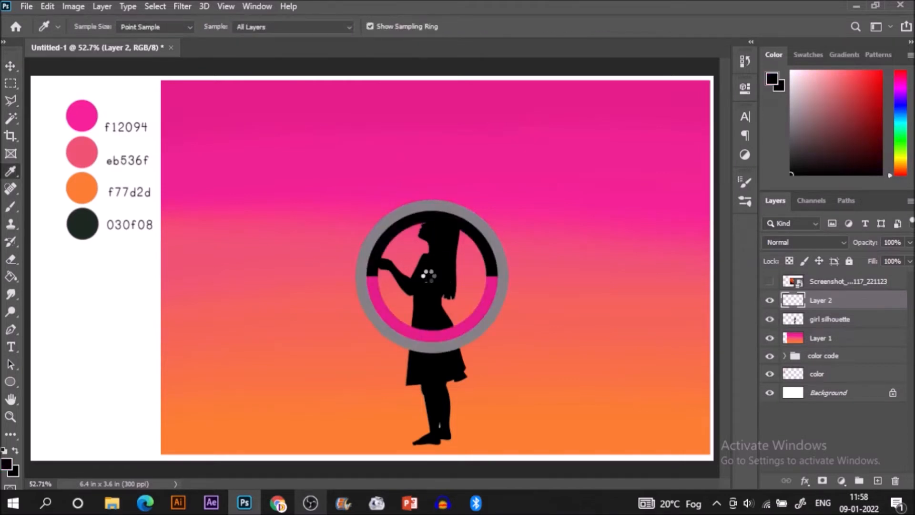
# Step: Choose the Hard Round Pressure Size brush and reduce its size to 70 px
pyautogui.press('b')
pyautogui.click(745, 182)
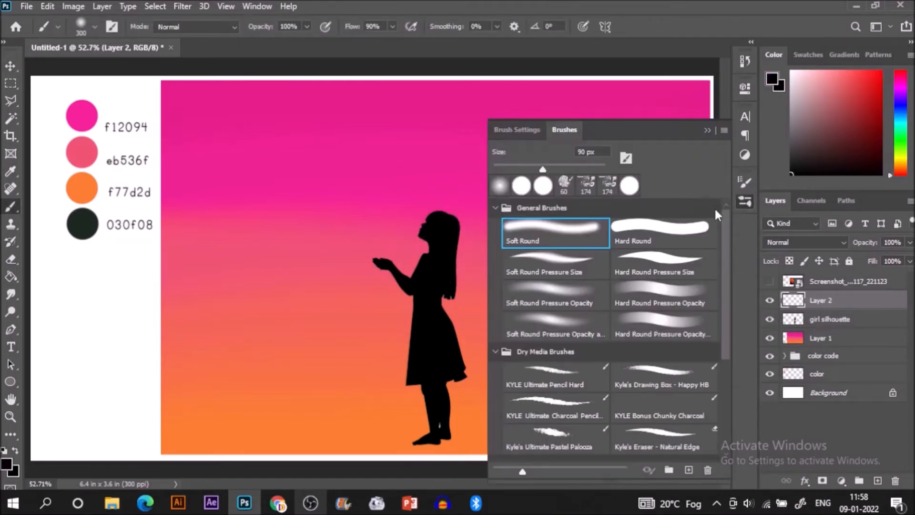
pyautogui.click(639, 264)
pyautogui.click(707, 133)
pyautogui.press('[')
pyautogui.press('[')
pyautogui.press('[')
pyautogui.press('[')
pyautogui.press('[')
pyautogui.press('[')
pyautogui.press('[')
pyautogui.press('[')
pyautogui.press('[')
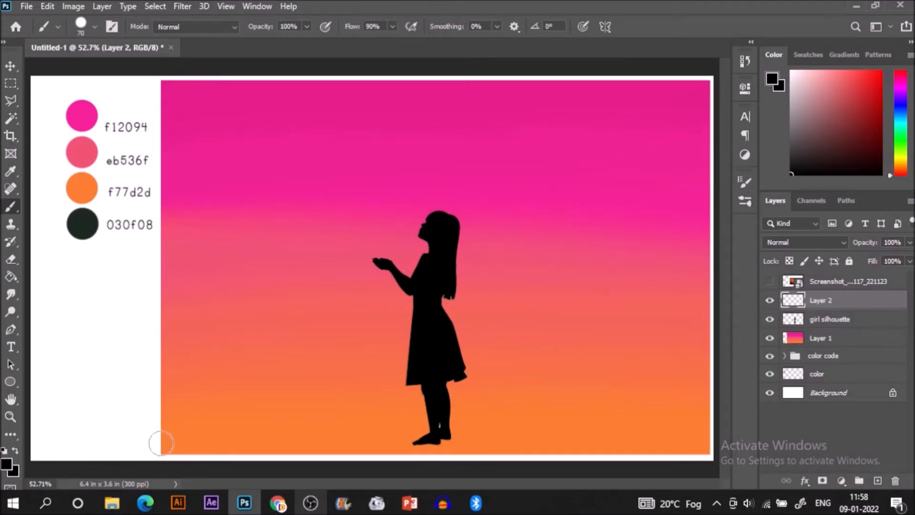
# Step: Select the gradient area from Layer 1 and paint a solid black strip of grass along its bottom edge on Layer 2
pyautogui.keyDown('ctrl'); pyautogui.click(794, 338); pyautogui.keyUp('ctrl')
pyautogui.moveTo(149, 456)
pyautogui.mouseDown()
pyautogui.moveTo(212, 441)
pyautogui.moveTo(187, 458)
pyautogui.moveTo(246, 438)
pyautogui.moveTo(233, 443)
pyautogui.moveTo(244, 456)
pyautogui.moveTo(258, 438)
pyautogui.moveTo(272, 449)
pyautogui.moveTo(328, 432)
pyautogui.moveTo(368, 444)
pyautogui.moveTo(567, 430)
pyautogui.moveTo(727, 442)
pyautogui.moveTo(418, 459)
pyautogui.mouseUp()
pyautogui.press('g')
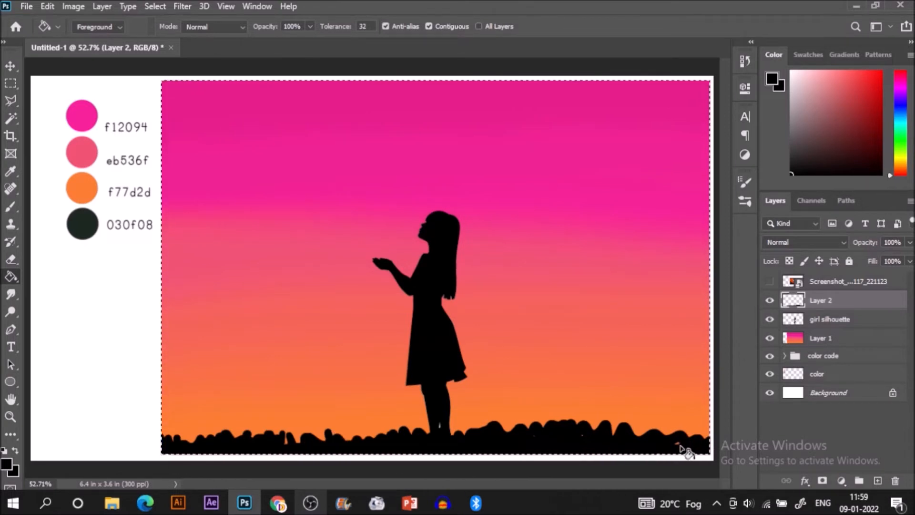
pyautogui.press('b')
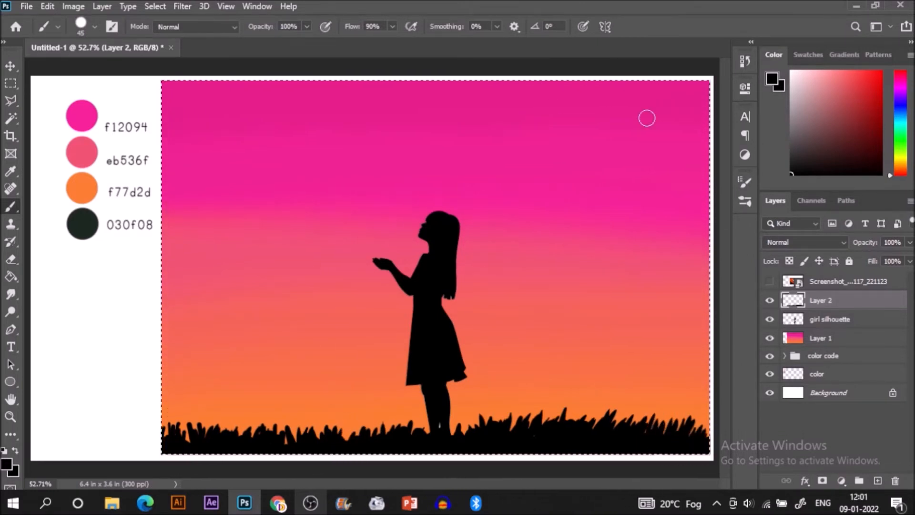
# Step: Paint a solid black butterfly in the pink sky left of the girl's head, using a 30 px brush for its antennae
pyautogui.moveTo(279, 161)
pyautogui.mouseDown()
pyautogui.moveTo(287, 180)
pyautogui.moveTo(290, 163)
pyautogui.mouseUp()
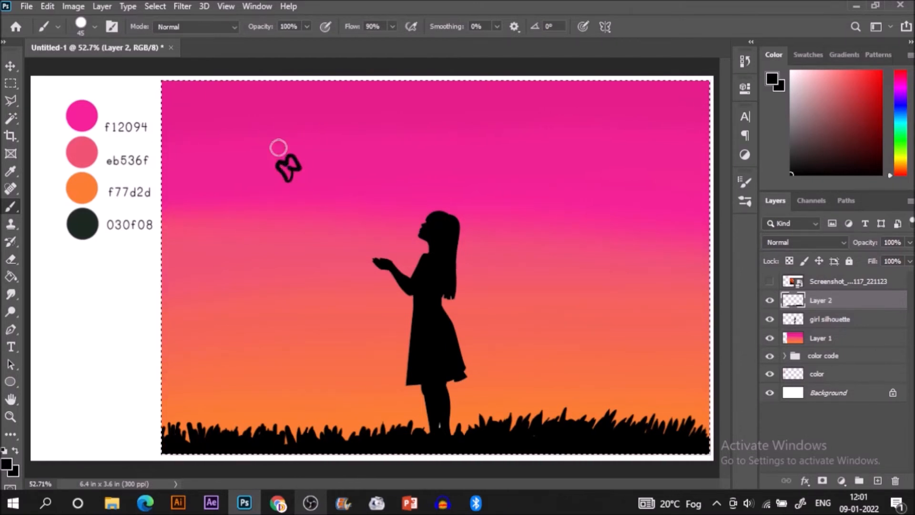
pyautogui.press('g')
pyautogui.click(293, 166)
pyautogui.click(286, 174)
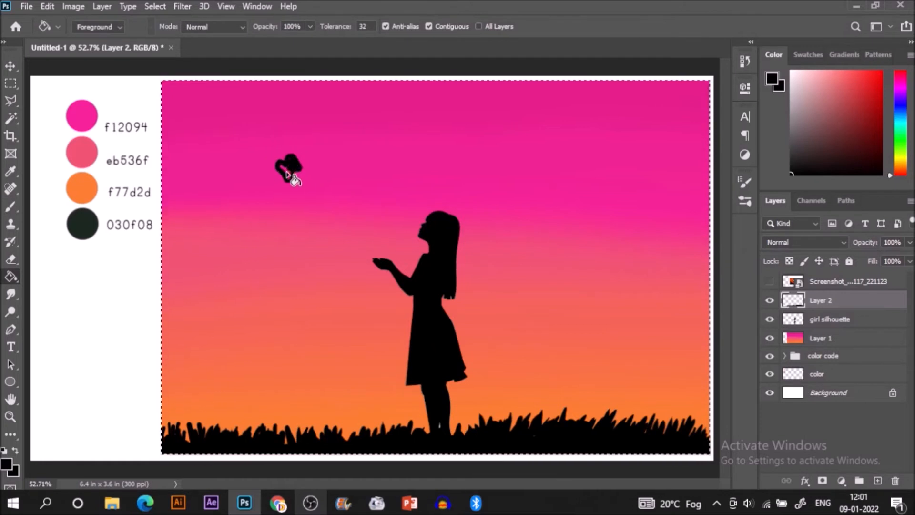
pyautogui.press('b')
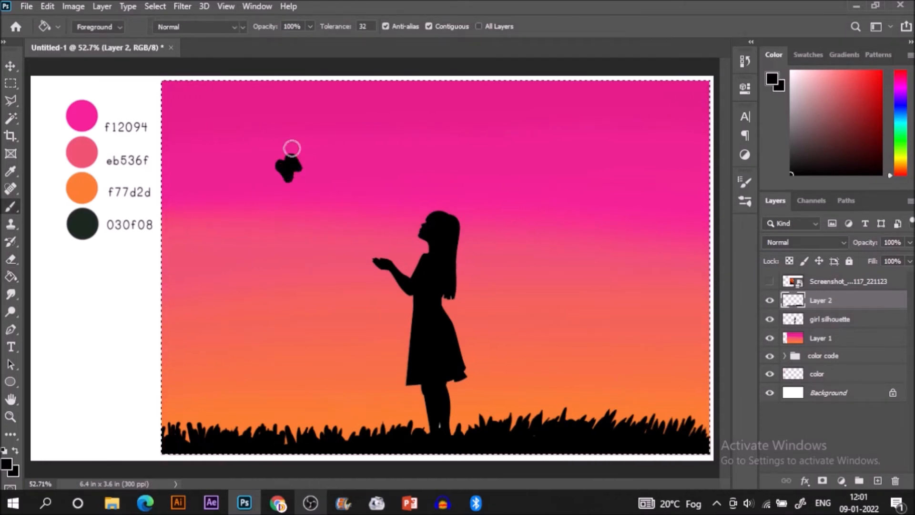
pyautogui.press('[')
pyautogui.press('[')
pyautogui.press('[')
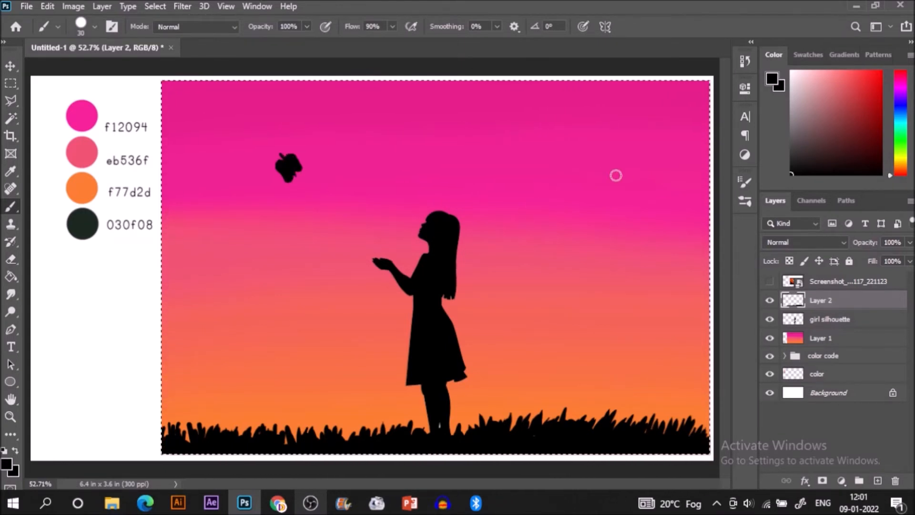
# Step: Outline a small side-view butterfly in the pink sky right of the girl's head and fill it with black
pyautogui.moveTo(598, 176)
pyautogui.mouseDown()
pyautogui.moveTo(582, 168)
pyautogui.moveTo(587, 179)
pyautogui.moveTo(605, 176)
pyautogui.moveTo(584, 178)
pyautogui.mouseUp()
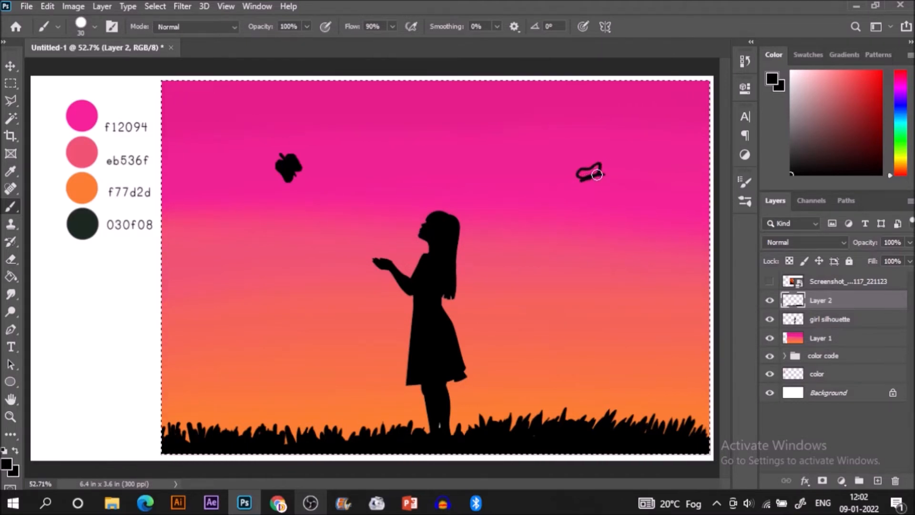
pyautogui.press('g')
pyautogui.click(589, 176)
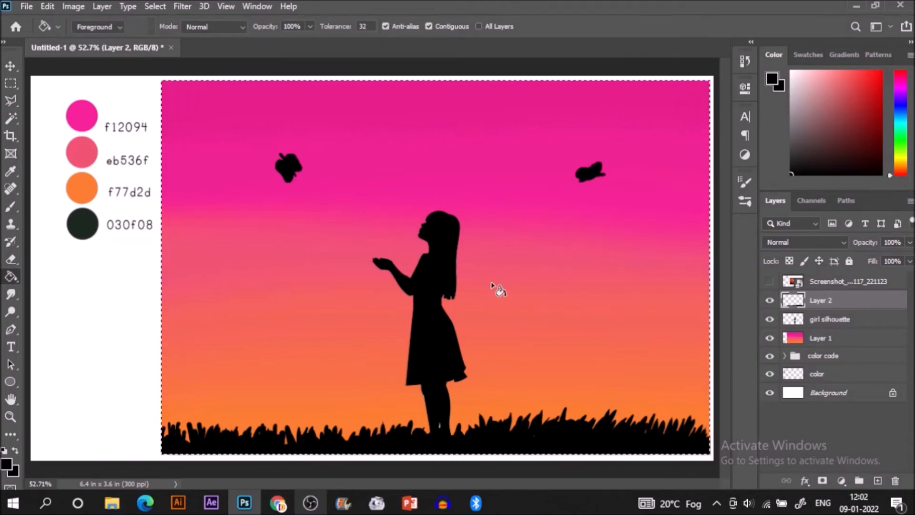
# Step: Draw a black butterfly outline below and left of the first butterfly and fill both wings with black
pyautogui.press('b')
pyautogui.moveTo(235, 199); pyautogui.dragTo(224, 197)
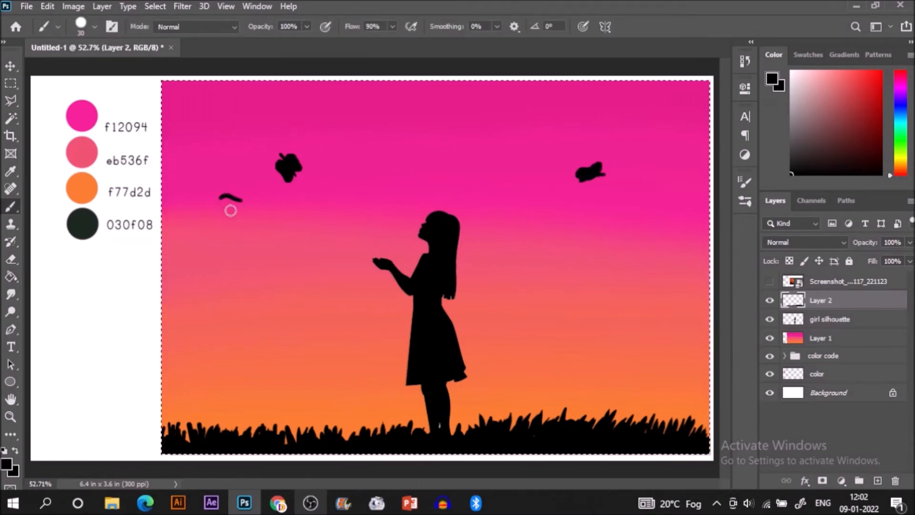
pyautogui.hotkey('ctrl', 'z')
pyautogui.moveTo(235, 202)
pyautogui.mouseDown()
pyautogui.moveTo(253, 212)
pyautogui.moveTo(245, 188)
pyautogui.moveTo(222, 206)
pyautogui.moveTo(233, 215)
pyautogui.mouseUp()
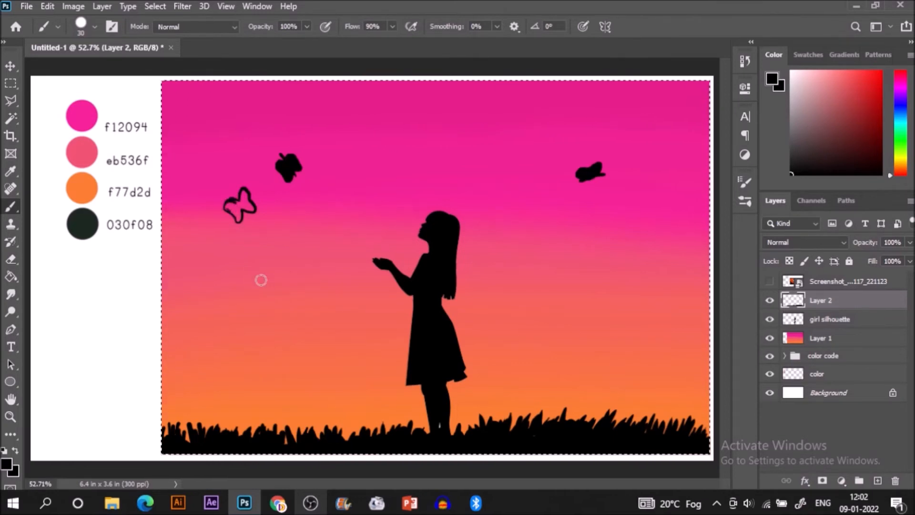
pyautogui.press('g')
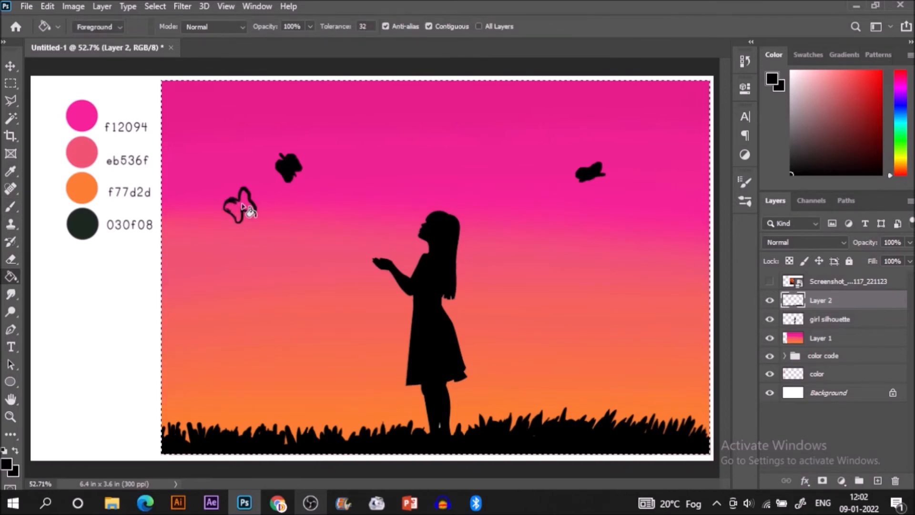
pyautogui.click(244, 202)
pyautogui.click(234, 211)
# Step: Paint a fourth butterfly in the upper right corner of the sky, fill its wings black and touch up its lower edge
pyautogui.press('b')
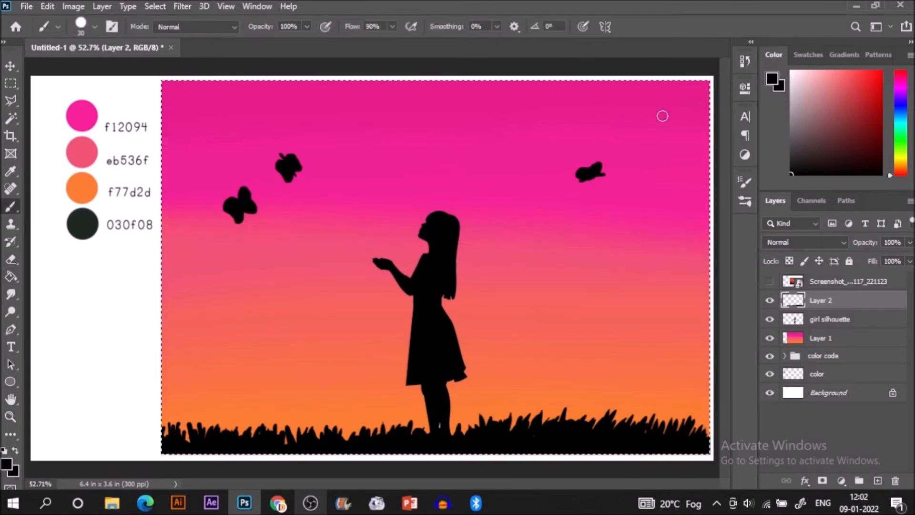
pyautogui.moveTo(660, 116)
pyautogui.mouseDown()
pyautogui.moveTo(650, 130)
pyautogui.moveTo(660, 123)
pyautogui.mouseUp()
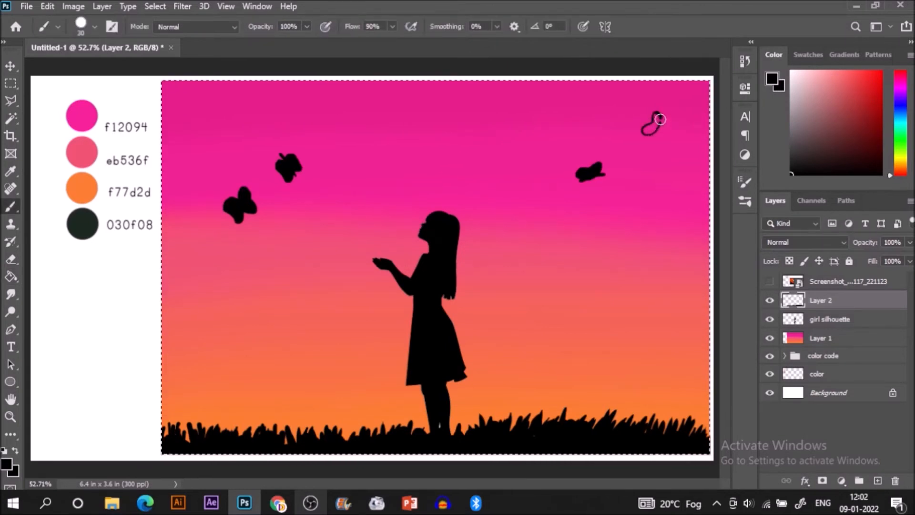
pyautogui.moveTo(662, 120)
pyautogui.mouseDown()
pyautogui.moveTo(670, 114)
pyautogui.moveTo(656, 142)
pyautogui.moveTo(670, 122)
pyautogui.moveTo(656, 115)
pyautogui.mouseUp()
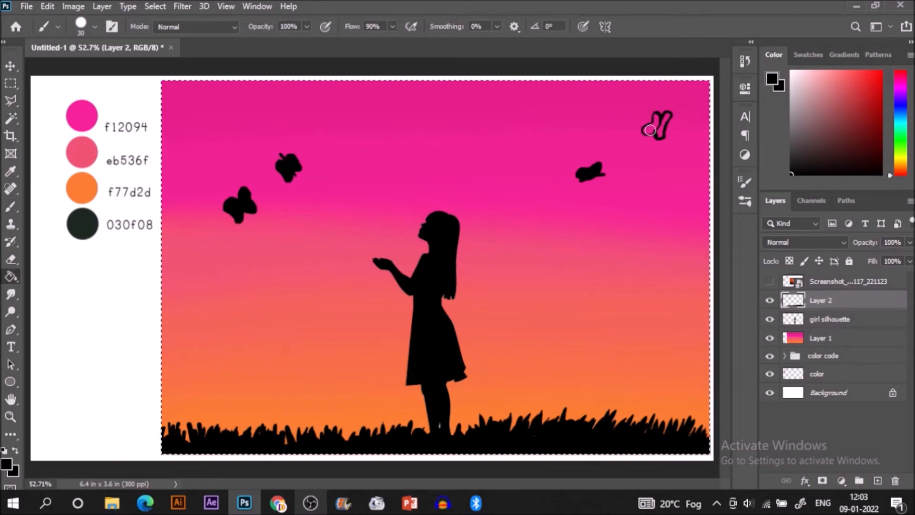
pyautogui.press('g')
pyautogui.click(660, 134)
pyautogui.click(666, 127)
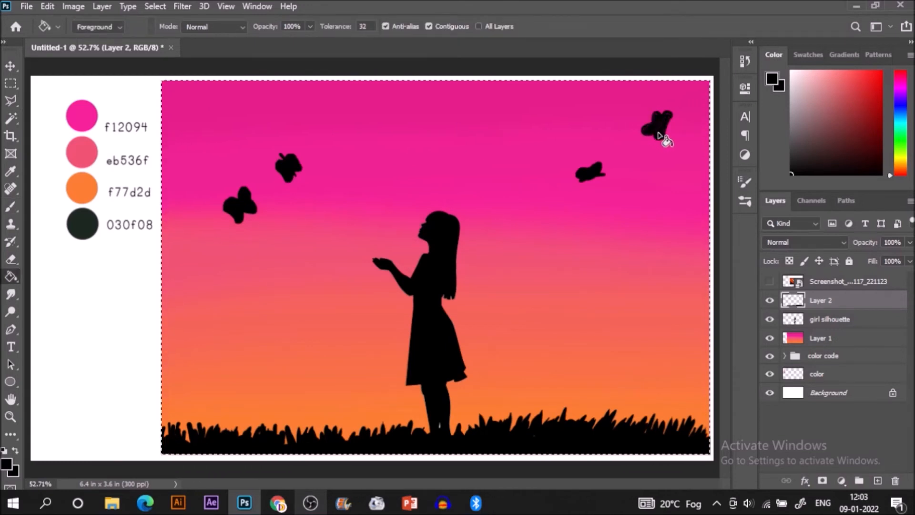
pyautogui.press('b')
pyautogui.moveTo(653, 134); pyautogui.dragTo(651, 137)
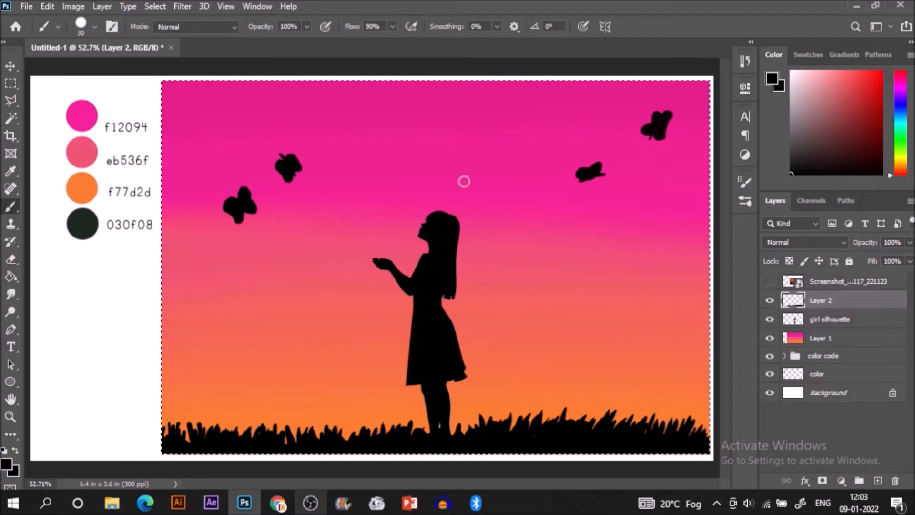
# Step: Add a new layer directly above the girl silhouette layer and sample the canvas white as the foreground colour
pyautogui.click(827, 324)
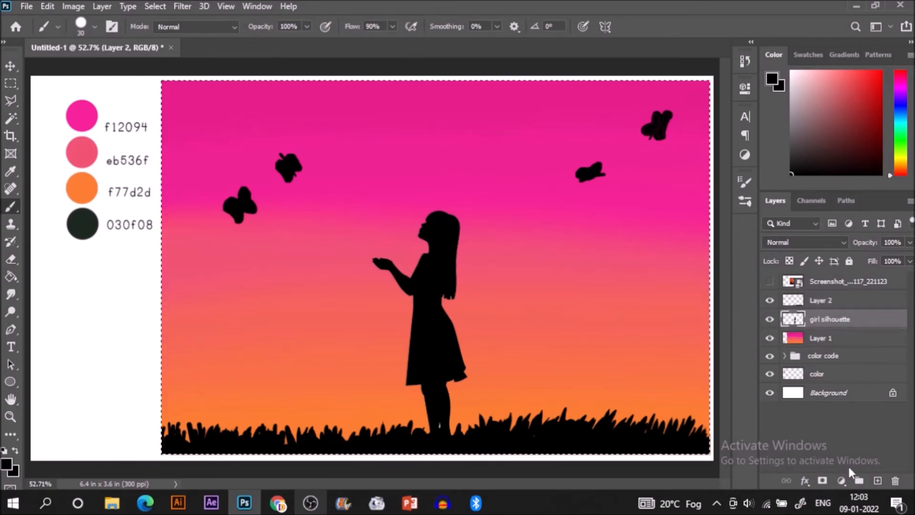
pyautogui.click(877, 480)
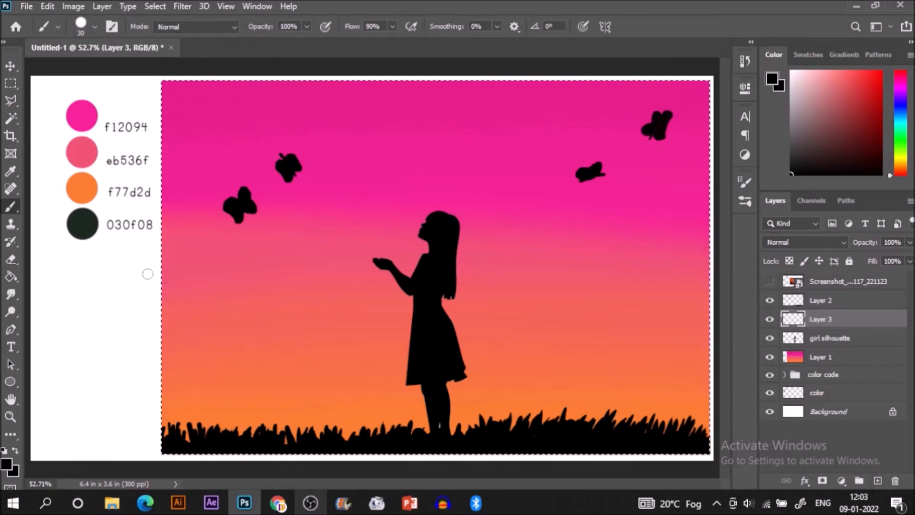
pyautogui.keyDown('alt'); pyautogui.click(133, 293); pyautogui.keyUp('alt')
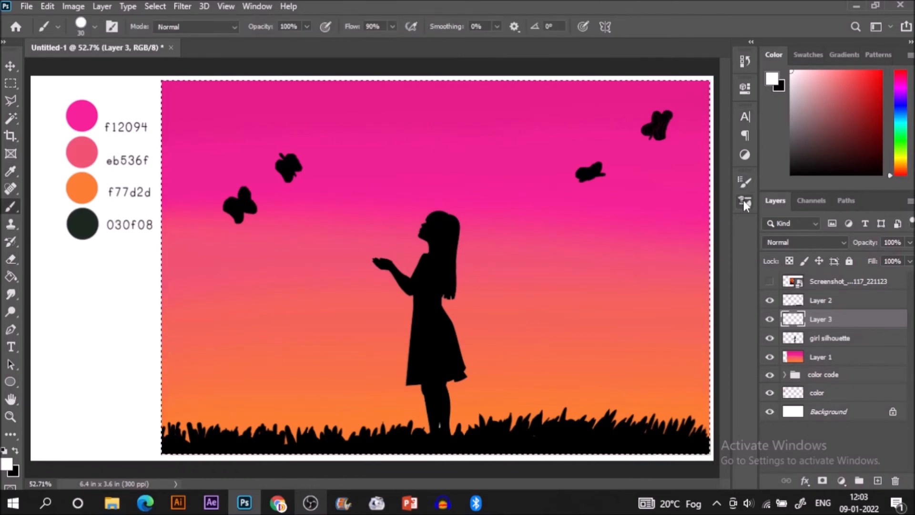
# Step: Check the brush presets, keep Hard Round Pressure Size and reduce the brush size to 15 px
pyautogui.click(744, 201)
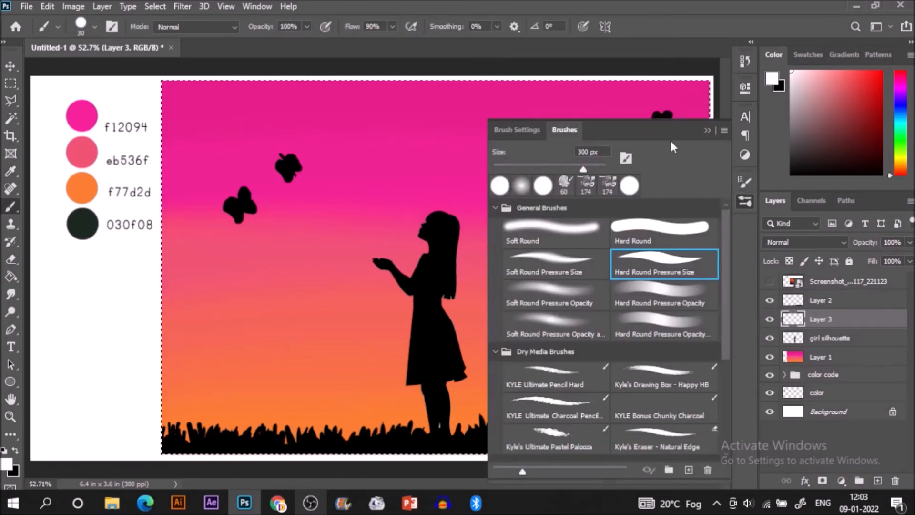
pyautogui.click(276, 251)
pyautogui.press('[')
pyautogui.press('[')
pyautogui.press('[')
# Step: Scatter small white star dots of varied size over the pink and upper orange sky around the girl and butterflies on Layer 3
pyautogui.click(184, 143)
pyautogui.click(218, 150)
pyautogui.moveTo(212, 153); pyautogui.dragTo(203, 158)
pyautogui.click(175, 176)
pyautogui.click(205, 130)
pyautogui.click(256, 109)
pyautogui.click(330, 108)
pyautogui.click(286, 123)
pyautogui.click(313, 106)
pyautogui.click(341, 139)
pyautogui.click(322, 165)
pyautogui.click(291, 217)
pyautogui.click(253, 231)
pyautogui.click(188, 219)
pyautogui.click(207, 181)
pyautogui.click(232, 166)
pyautogui.click(250, 156)
pyautogui.click(262, 179)
pyautogui.click(270, 193)
pyautogui.click(282, 194)
pyautogui.click(303, 205)
pyautogui.click(296, 295)
pyautogui.click(253, 294)
pyautogui.click(229, 281)
pyautogui.click(325, 248)
pyautogui.click(307, 223)
pyautogui.click(345, 191)
pyautogui.click(384, 220)
pyautogui.click(384, 147)
pyautogui.click(483, 164)
pyautogui.click(490, 185)
pyautogui.click(432, 154)
pyautogui.click(479, 118)
pyautogui.click(442, 126)
pyautogui.click(403, 126)
pyautogui.click(384, 124)
pyautogui.click(179, 101)
pyautogui.click(258, 96)
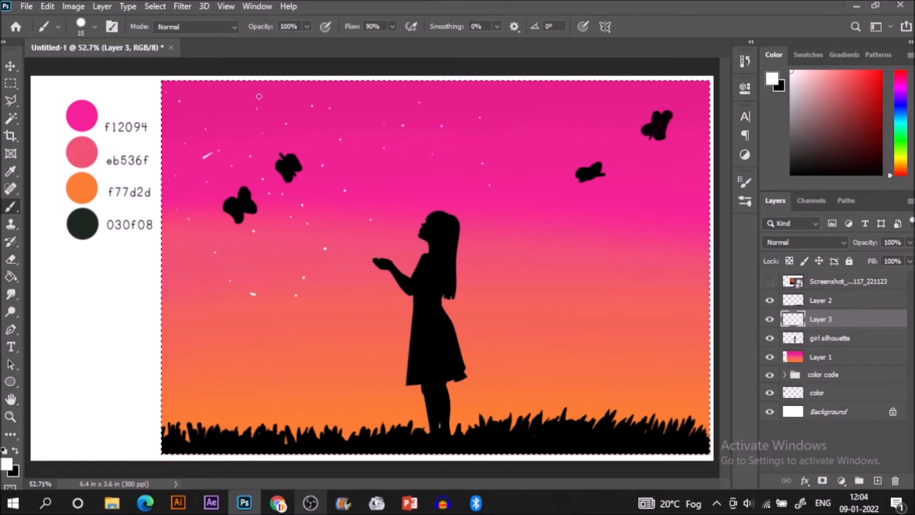
pyautogui.click(533, 110)
pyautogui.click(594, 114)
pyautogui.click(630, 117)
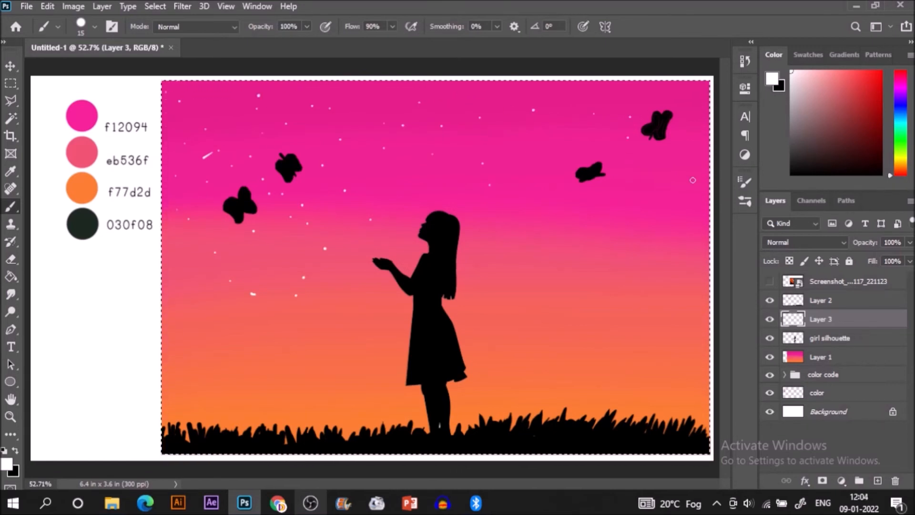
pyautogui.click(554, 151)
pyautogui.click(533, 144)
pyautogui.click(489, 152)
pyautogui.click(394, 165)
pyautogui.click(401, 188)
pyautogui.click(473, 188)
pyautogui.click(497, 191)
pyautogui.click(489, 241)
pyautogui.click(570, 305)
pyautogui.click(631, 298)
pyautogui.click(667, 278)
pyautogui.click(672, 260)
pyautogui.click(641, 239)
pyautogui.click(623, 228)
pyautogui.click(651, 214)
pyautogui.click(606, 228)
pyautogui.click(567, 200)
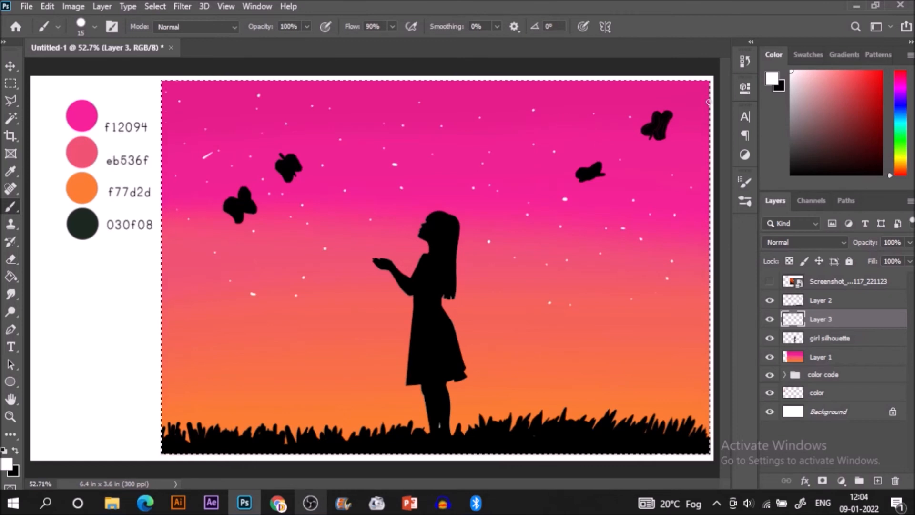